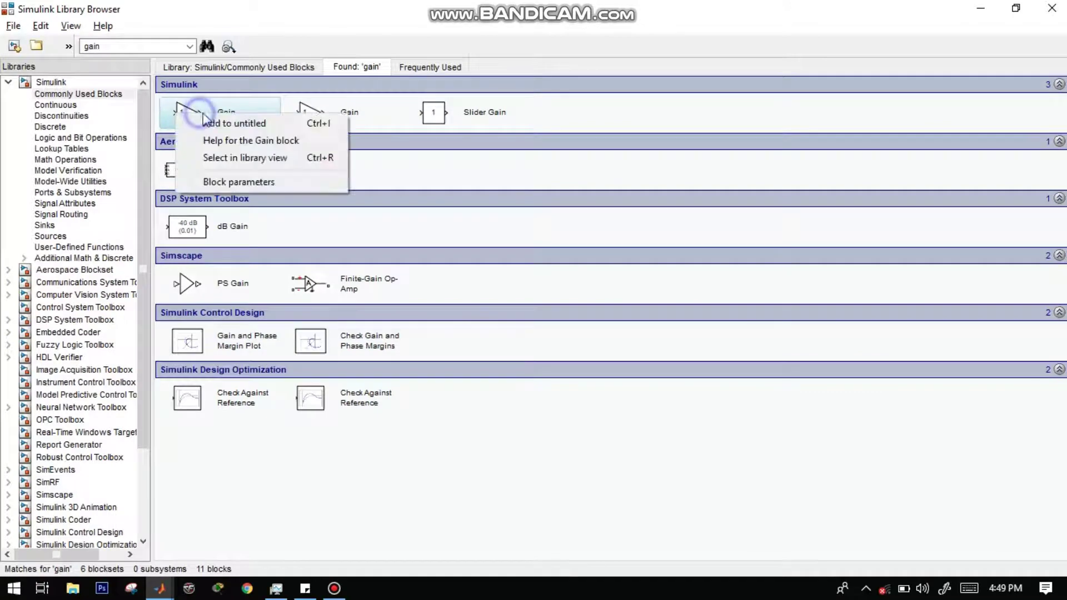
Add the Gain block, then search 'switch' and add the Switch block to the untitled model.
left_click(226, 121)
left_click(136, 48)
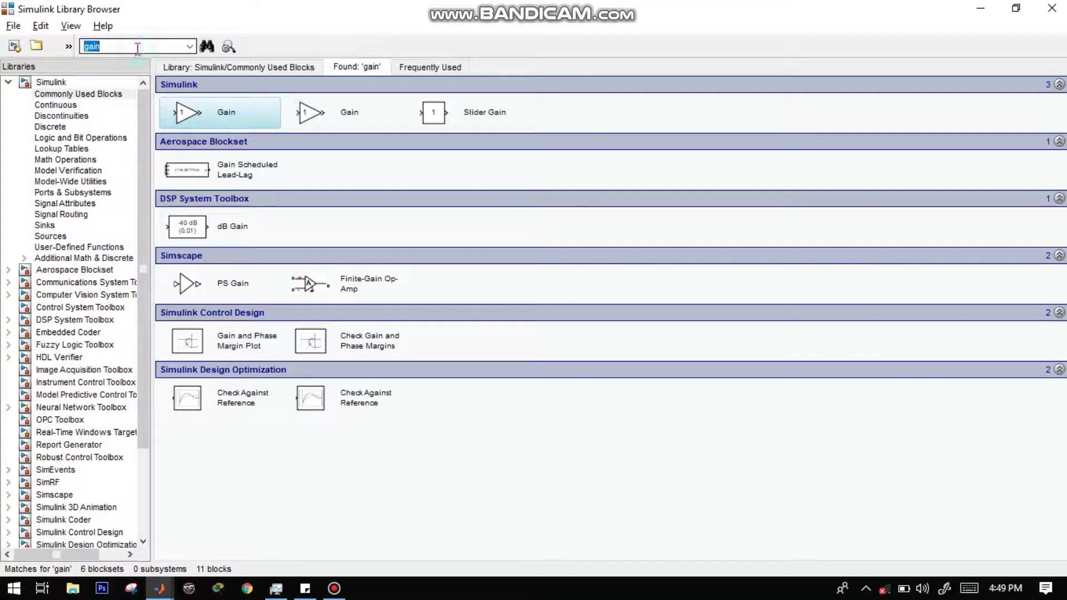
type("switch")
key("Return")
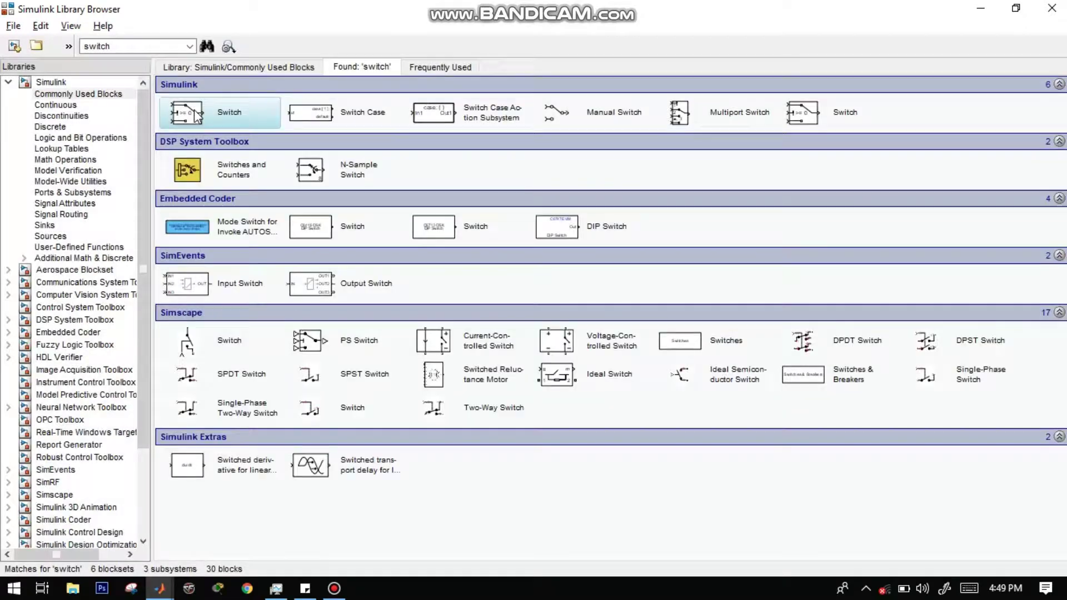
right_click(194, 115)
key("Escape")
Search for 'mux' and add the Mux block to the untitled model.
double_click(143, 46)
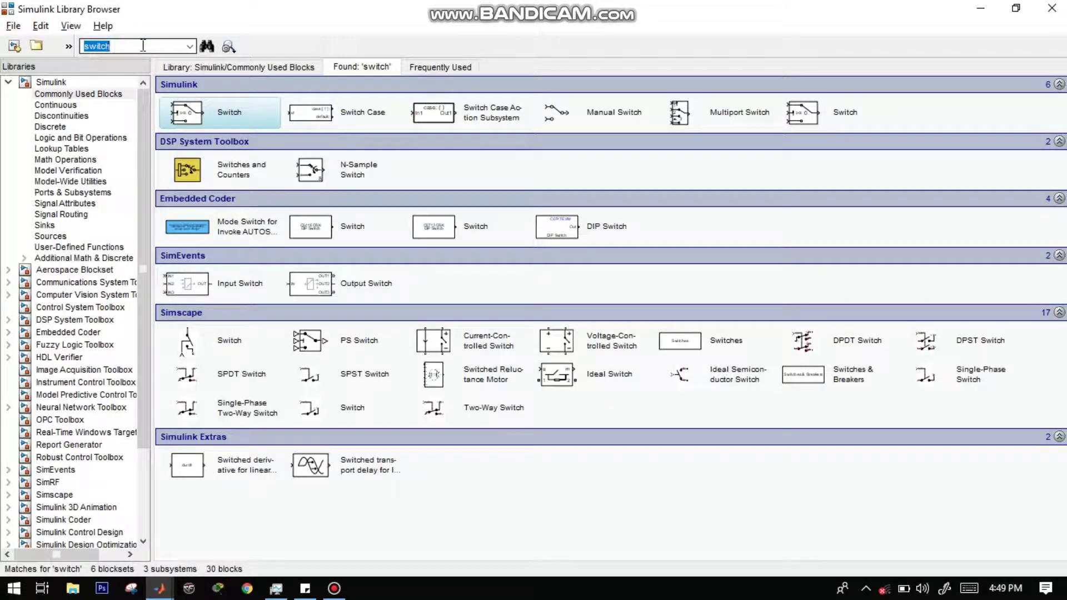
type("mux")
key("Return")
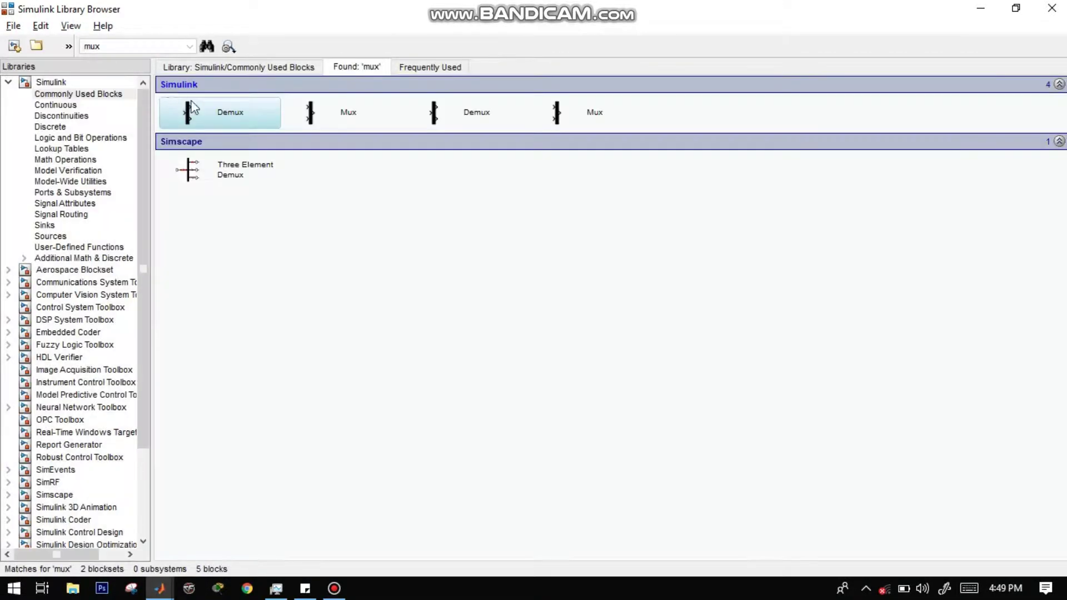
right_click(319, 118)
key("Escape")
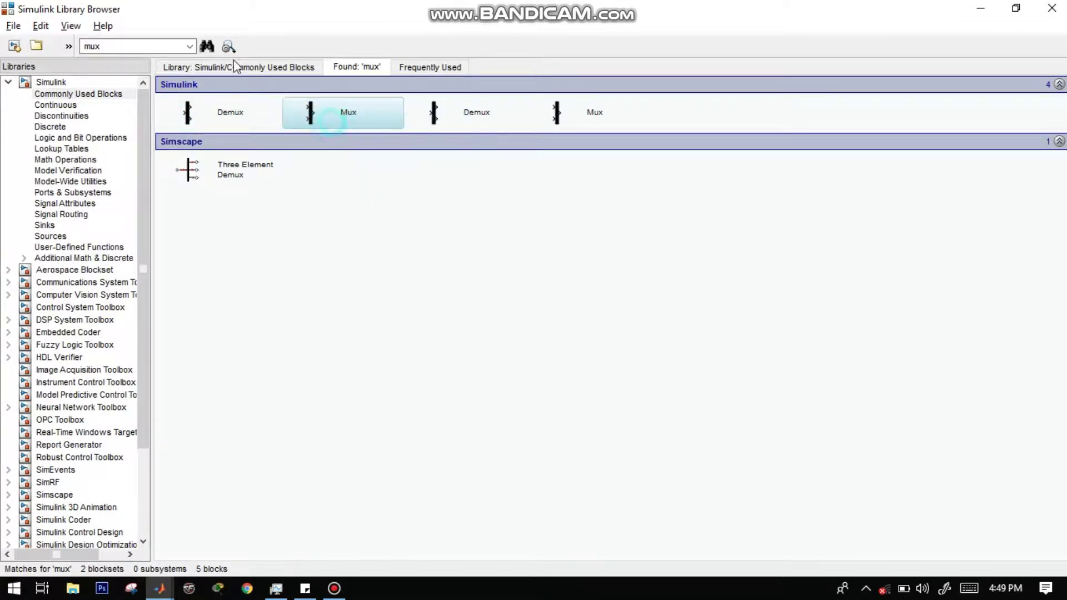
Search for 'scope', add the Scope block, and minimize the Library Browser.
double_click(170, 48)
type("scope")
key("Return")
right_click(214, 118)
left_click(228, 123)
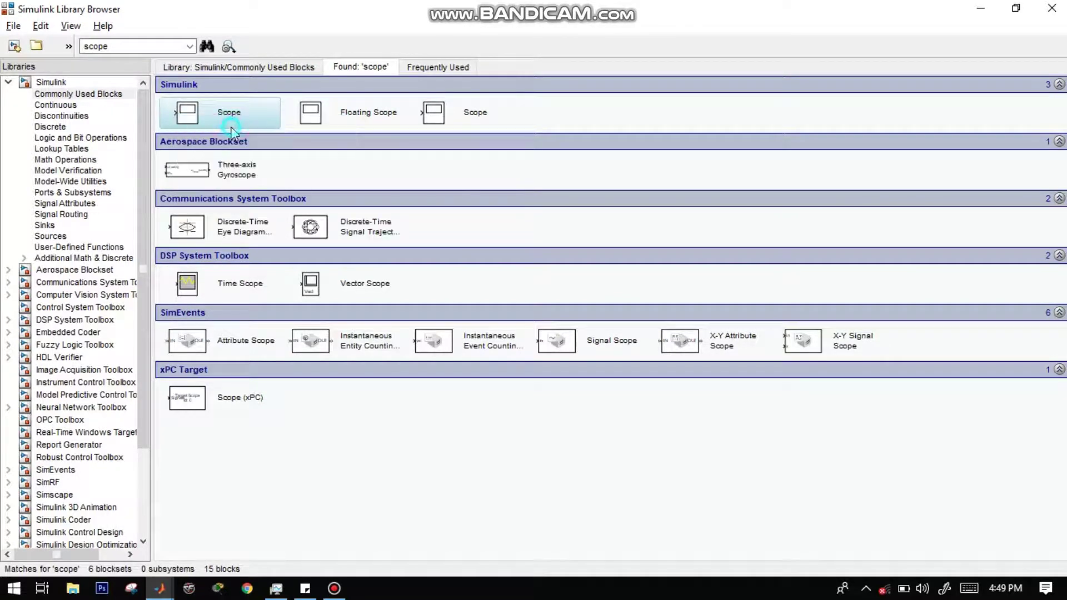
left_click(979, 8)
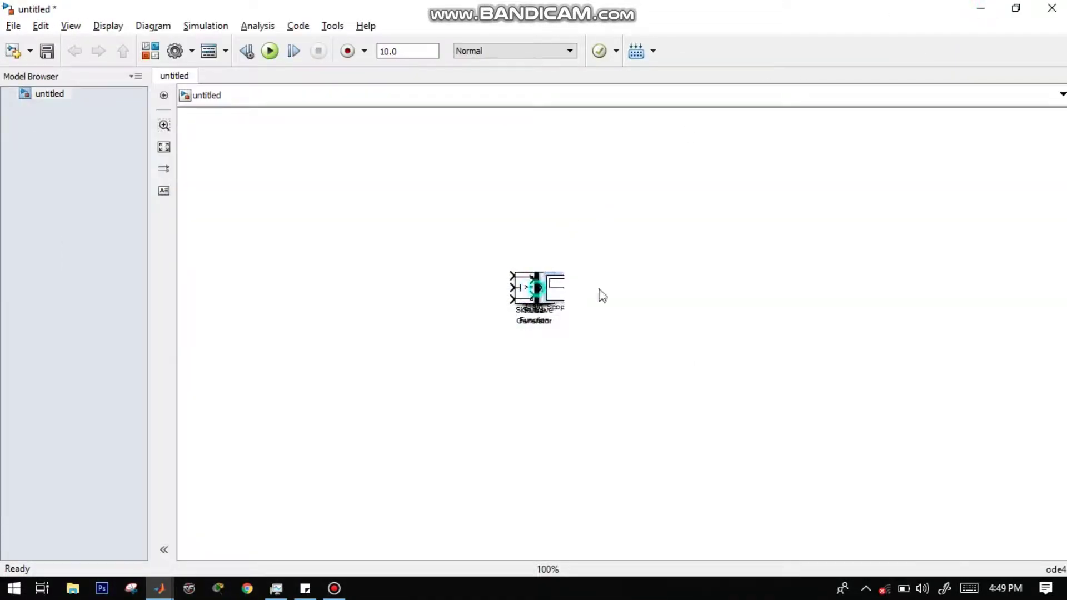
Move the Scope to the right and pull the Mux, Switch and Gain out of the pile.
left_click_drag(556, 287, 810, 258)
left_click(532, 300)
left_click(536, 297)
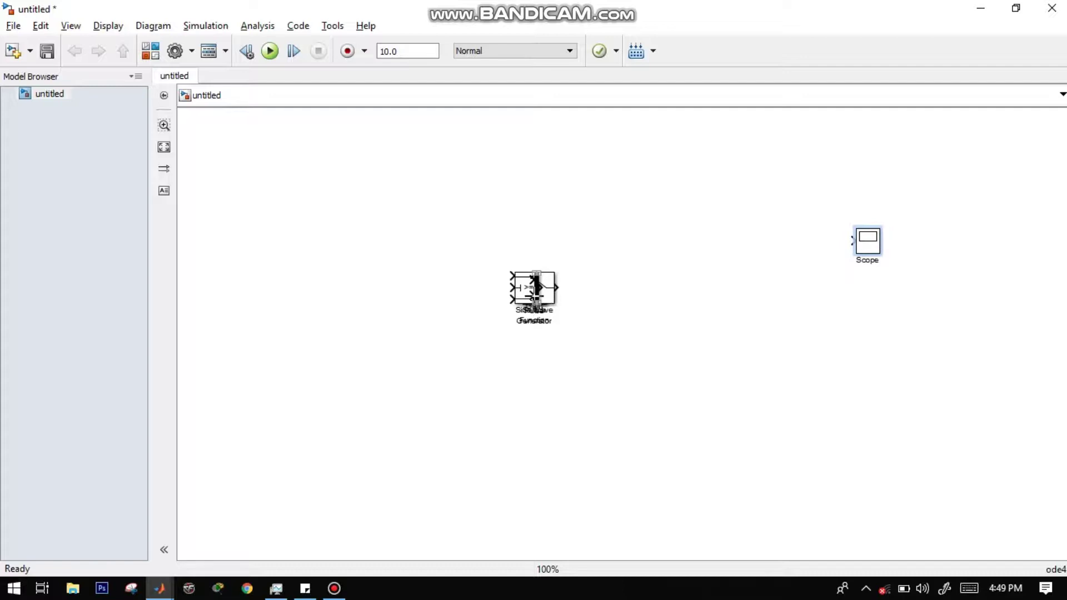
left_click_drag(536, 297, 588, 418)
left_click(534, 293)
left_click_drag(535, 293, 507, 202)
Place the Pulse Generator low on the left, with Sine Wave and Gain aligned on top.
left_click(537, 297)
left_click_drag(537, 296, 384, 223)
left_click_drag(537, 290, 331, 183)
left_click_drag(389, 216, 338, 385)
left_click_drag(331, 183, 379, 230)
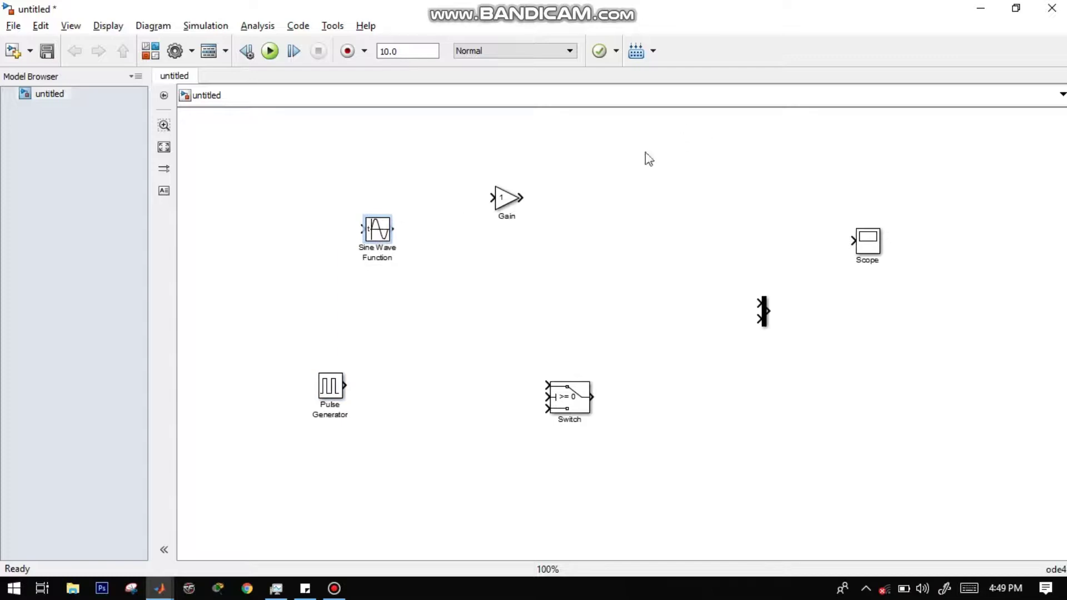
left_click_drag(522, 199, 569, 241)
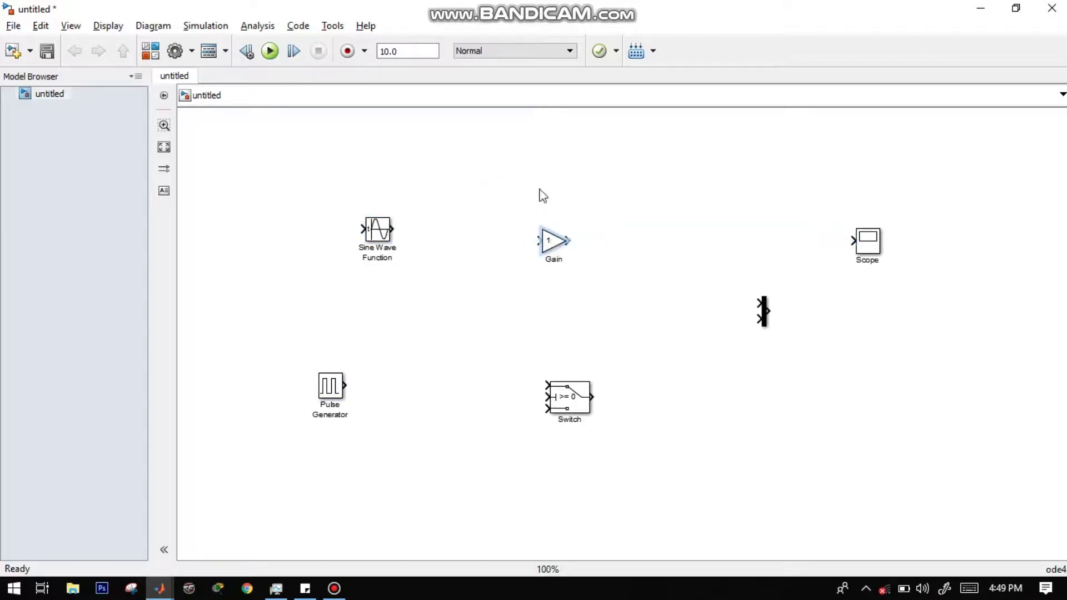
Set the Scope's number of axes to 5 in its parameters.
double_click(867, 241)
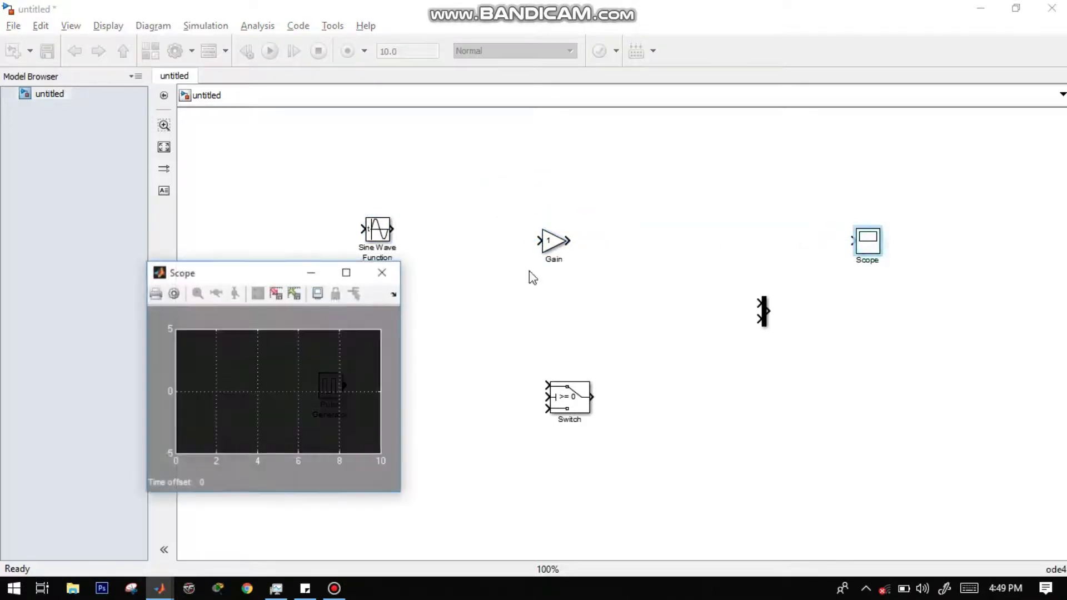
left_click(172, 293)
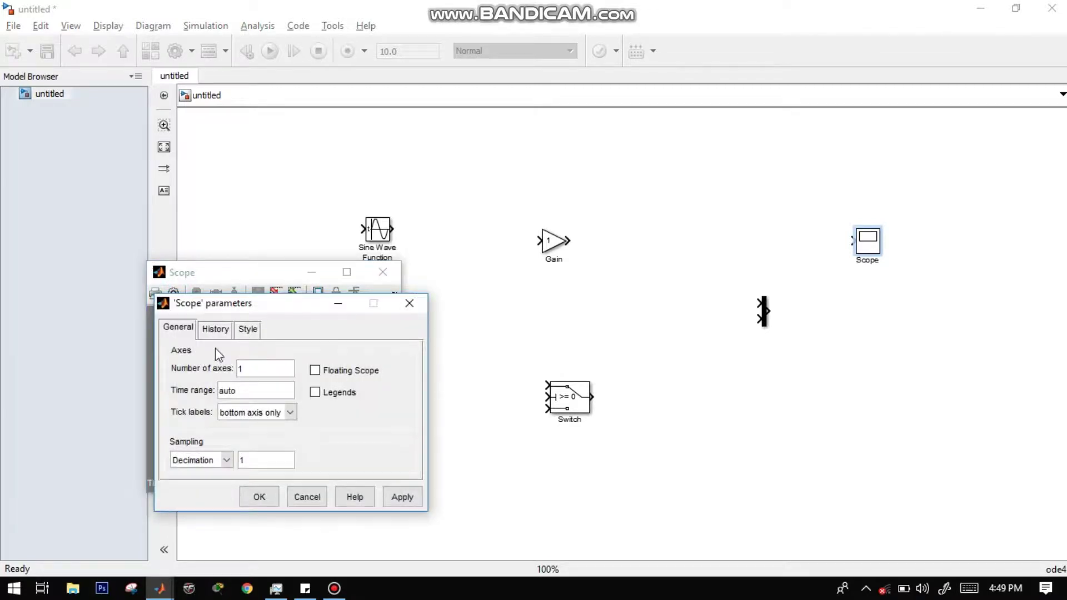
double_click(254, 370)
left_click(264, 496)
left_click(427, 223)
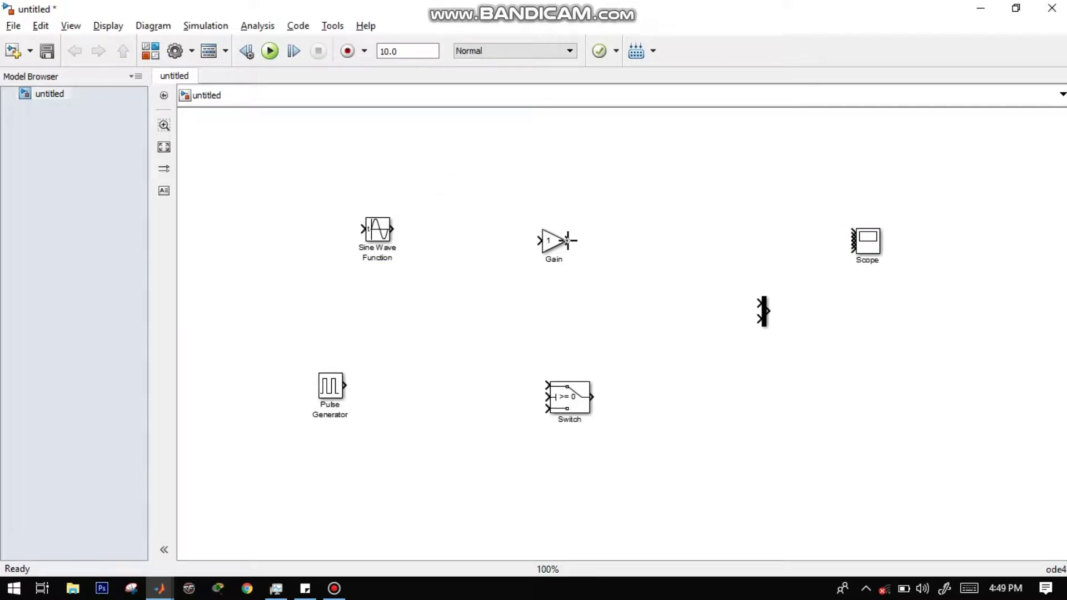
Enlarge the Scope block to fit five inputs and move the Mux lower.
left_click(568, 403)
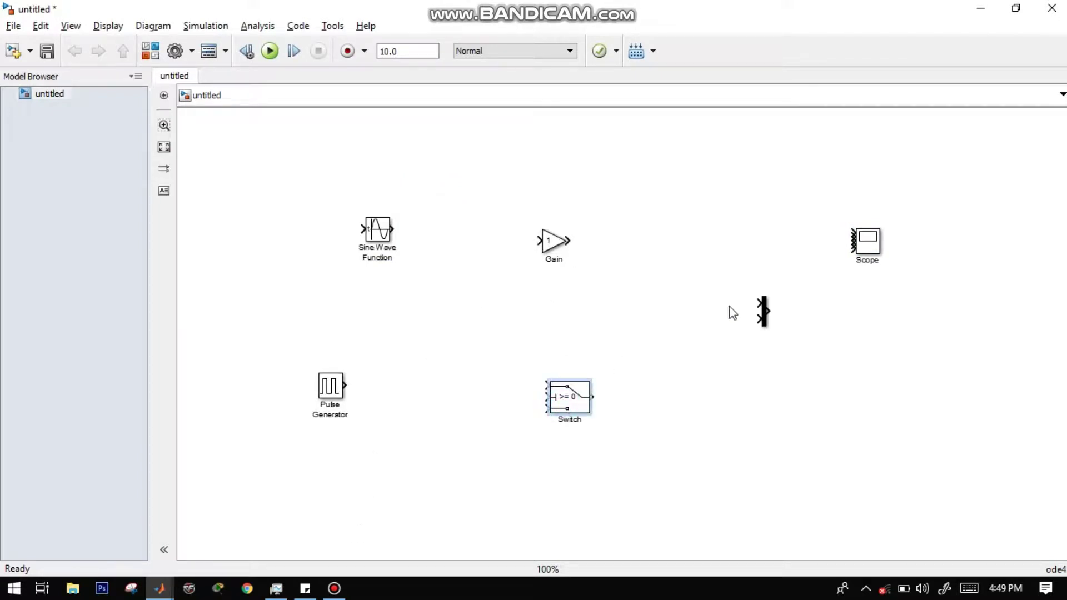
left_click(880, 252)
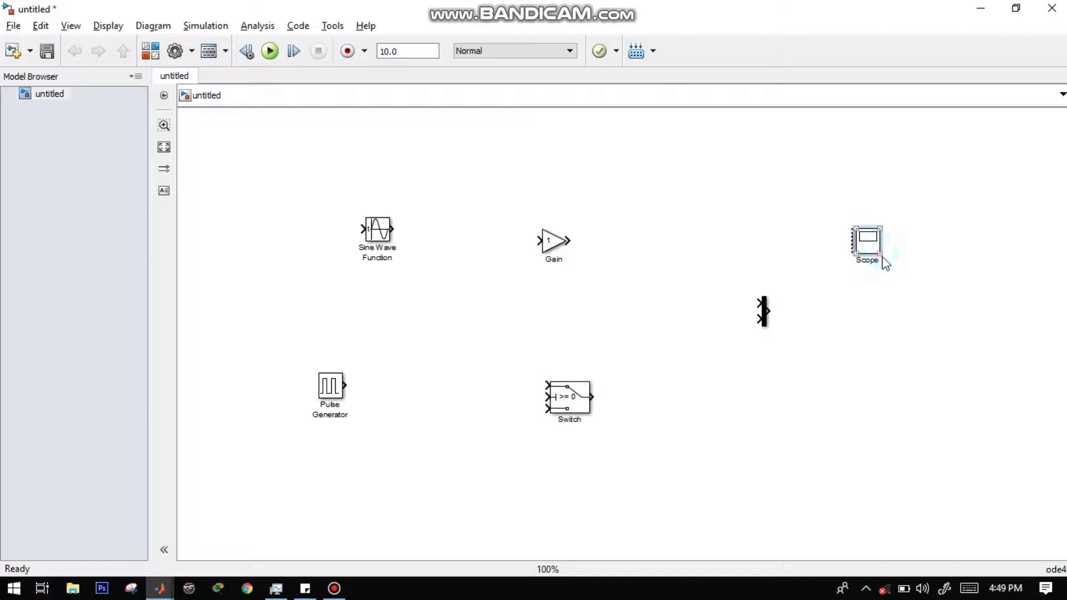
left_click_drag(880, 256, 909, 332)
left_click(772, 321)
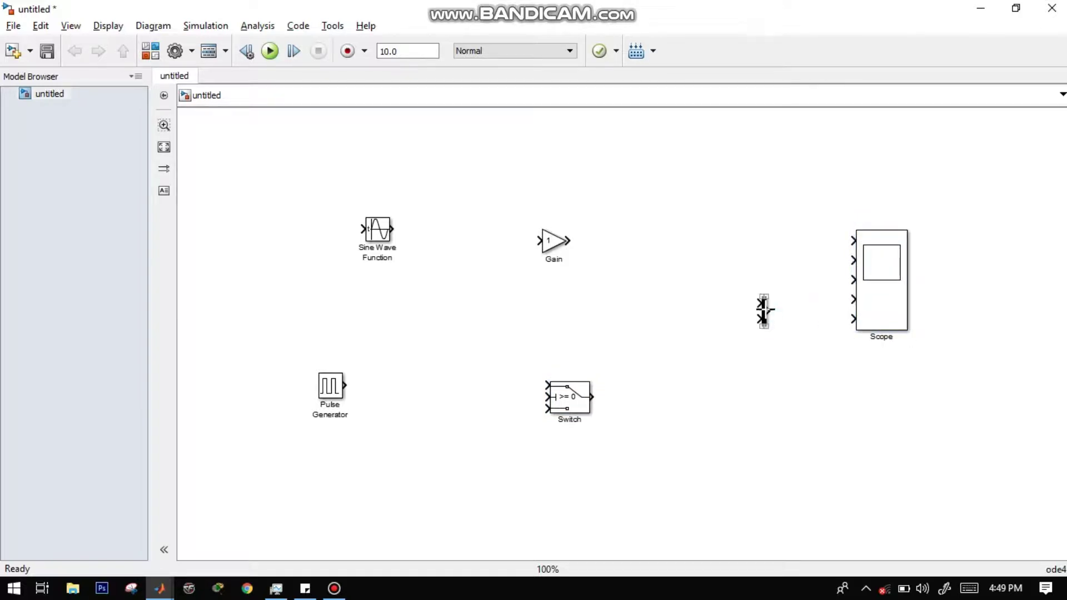
left_click_drag(769, 316, 727, 366)
Set the Switch criteria to u2 > Threshold and apply it.
left_click(569, 397)
double_click(568, 410)
left_click(793, 377)
left_click(787, 402)
left_click_drag(873, 239, 869, 131)
left_click(910, 475)
left_click(721, 476)
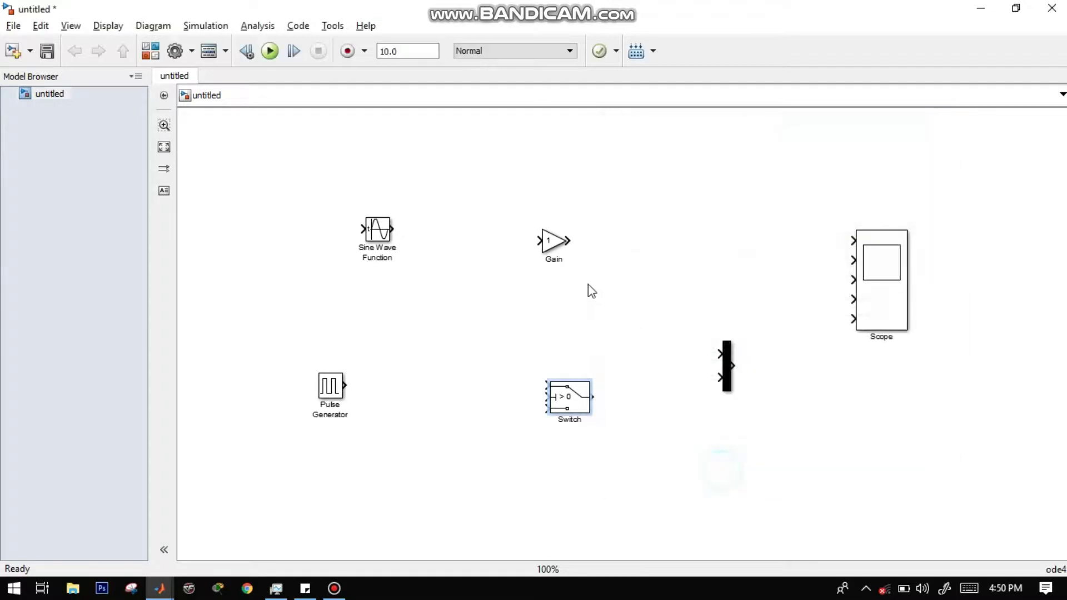
left_click(555, 240)
Set the Gain block's gain to -1.
double_click(554, 241)
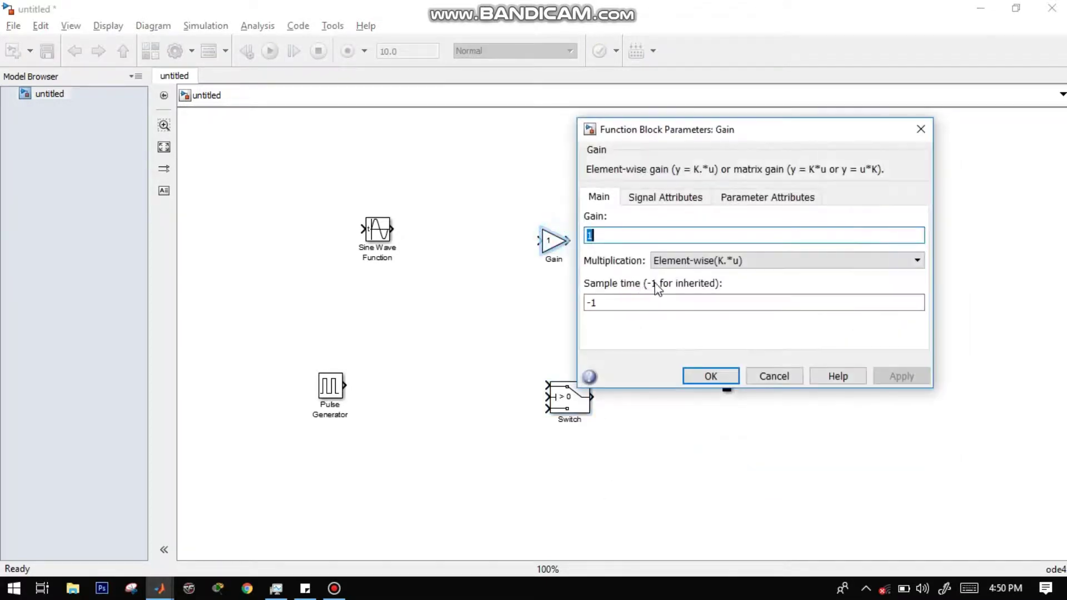
type("-1")
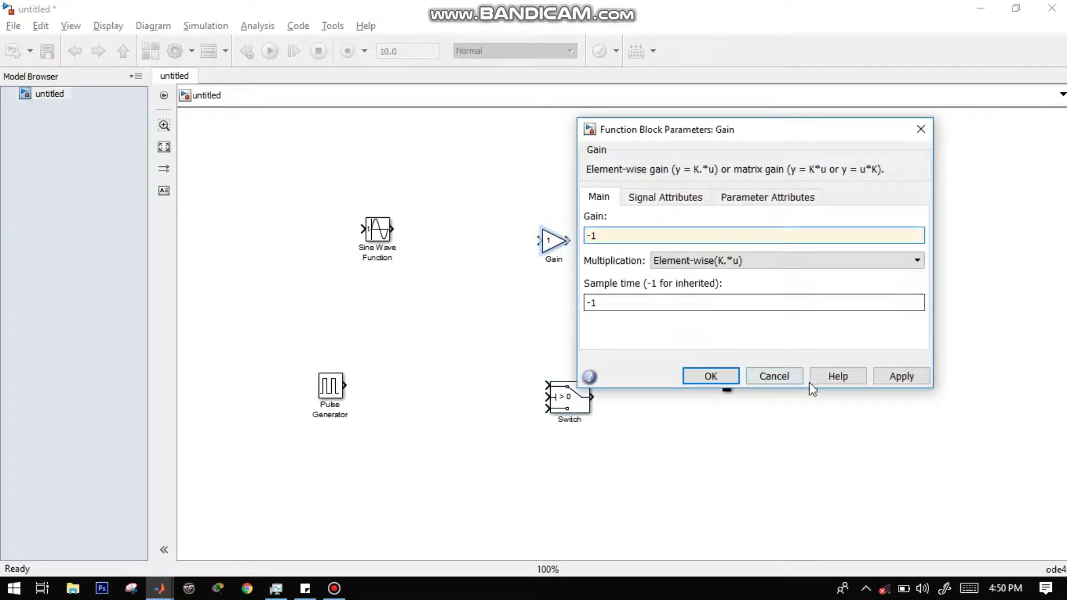
left_click(900, 376)
left_click(709, 378)
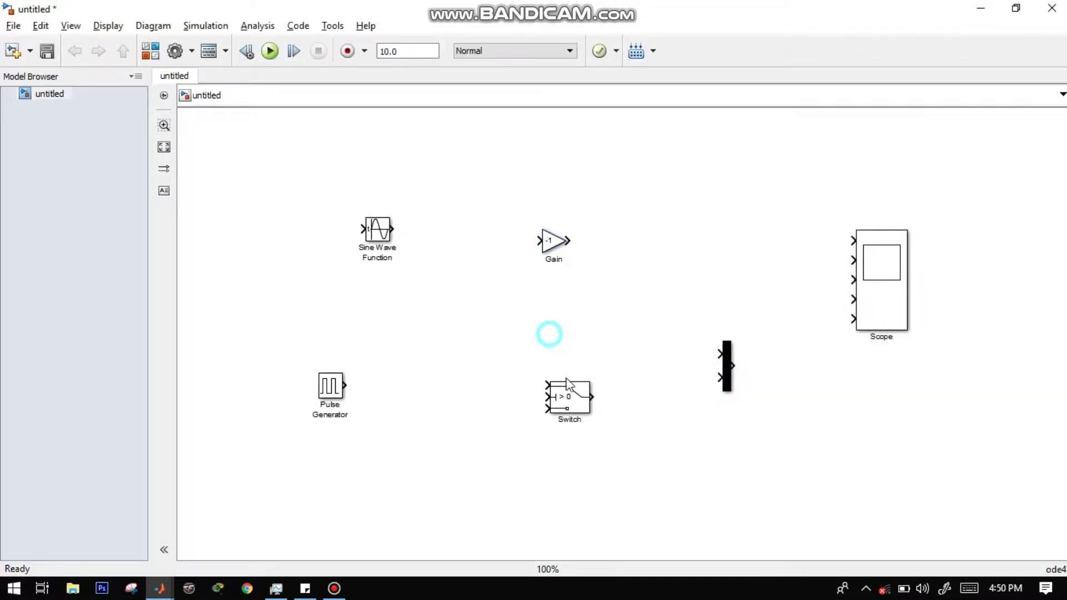
Set the Sine Wave to simulation time, frequency 6*pi and sample time 0.001.
left_click(379, 233)
double_click(378, 234)
left_click(501, 304)
left_click(502, 314)
left_click_drag(726, 231, 665, 312)
double_click(627, 295)
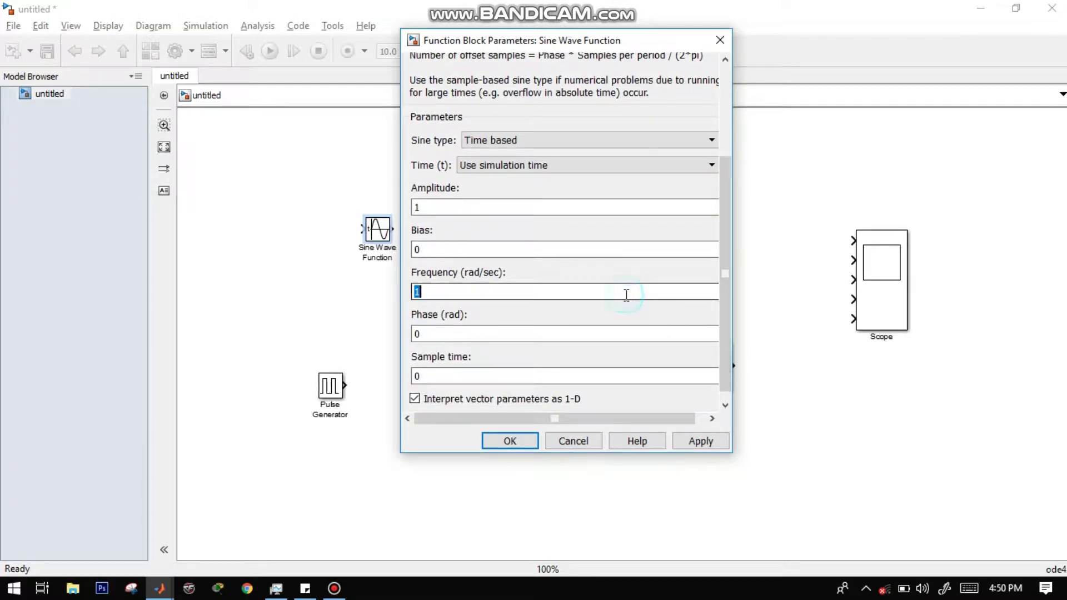
type("6")
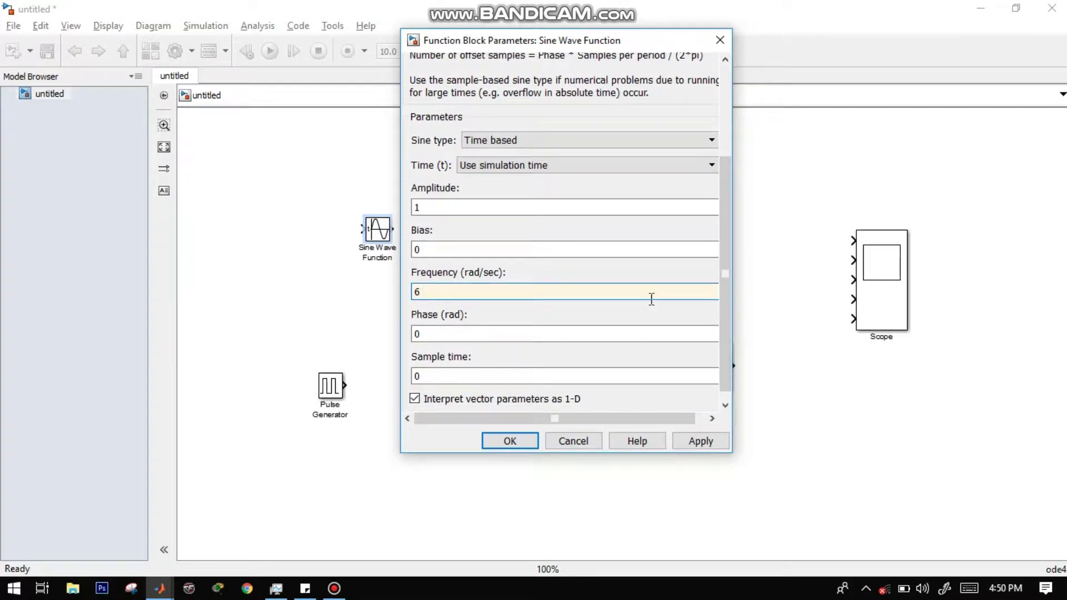
type("*pi")
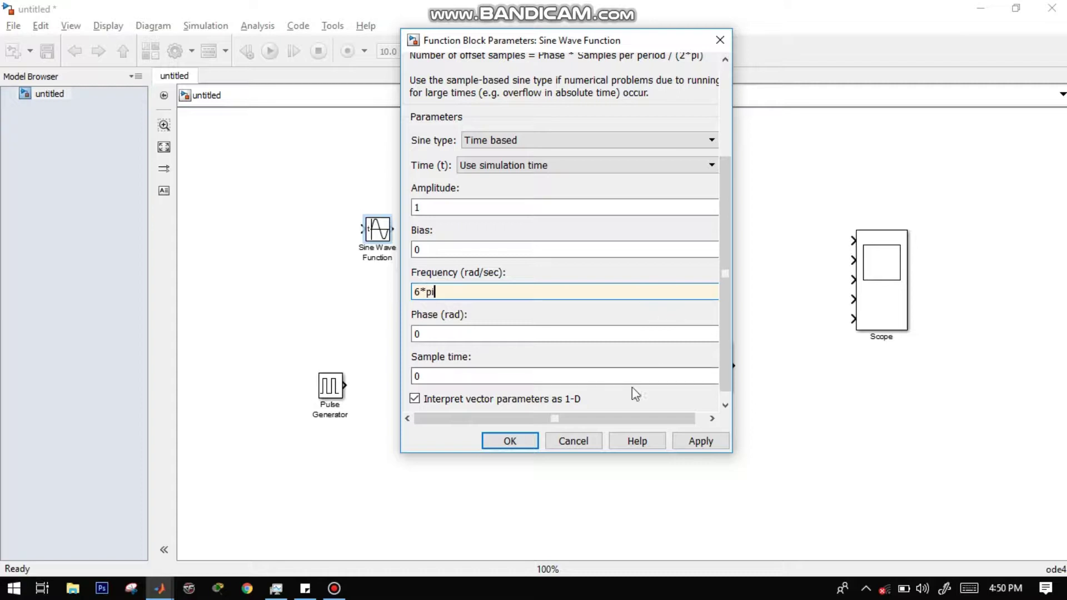
double_click(496, 373)
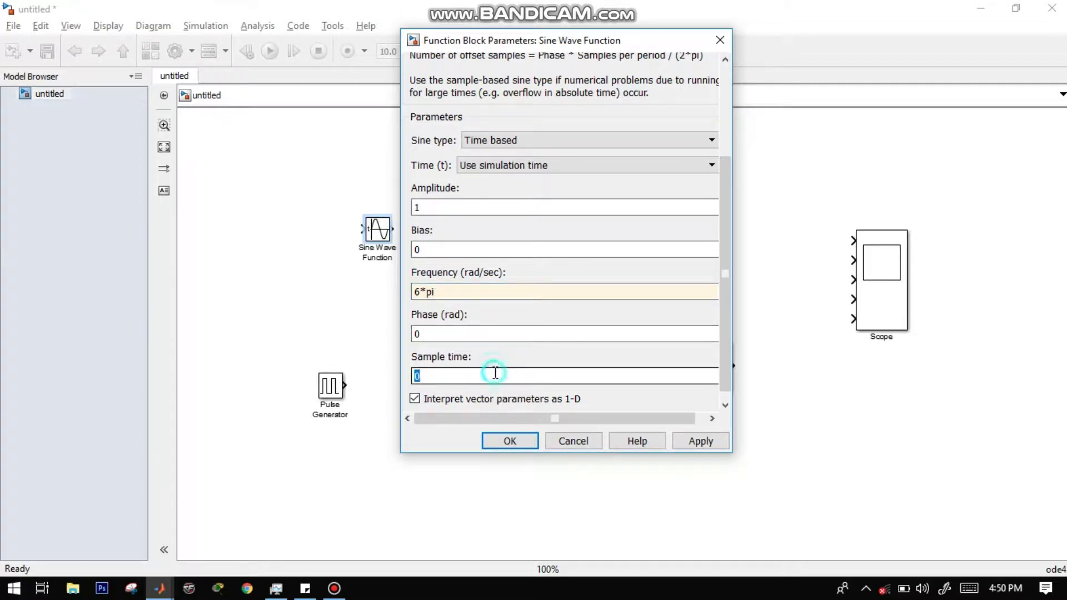
type("0.001")
left_click(712, 442)
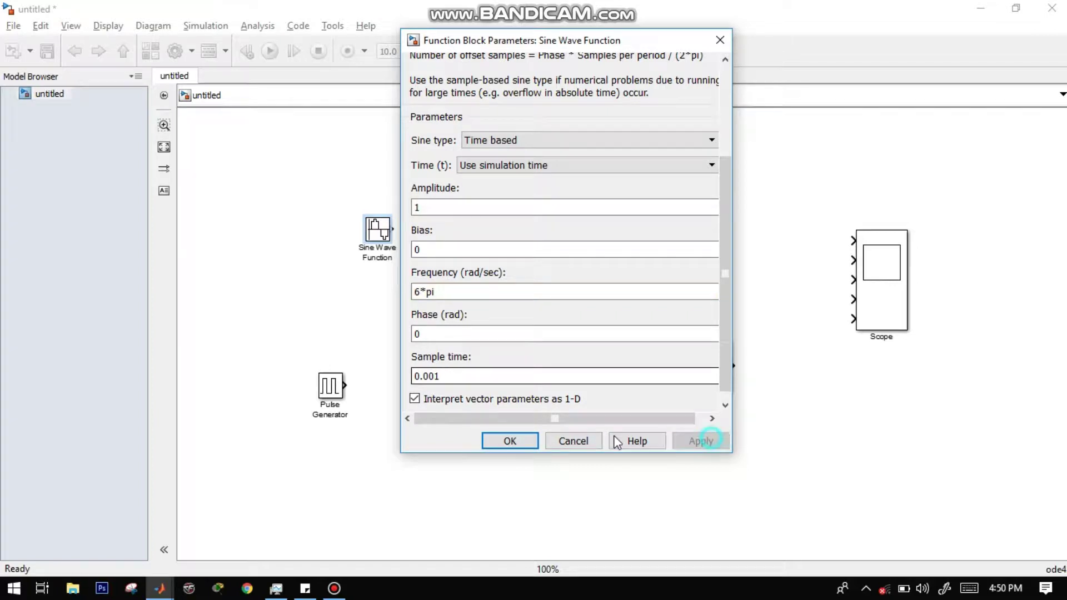
left_click(510, 441)
mouse_move(331, 388)
left_mouse_down()
mouse_move(337, 336)
mouse_move(338, 390)
left_mouse_up()
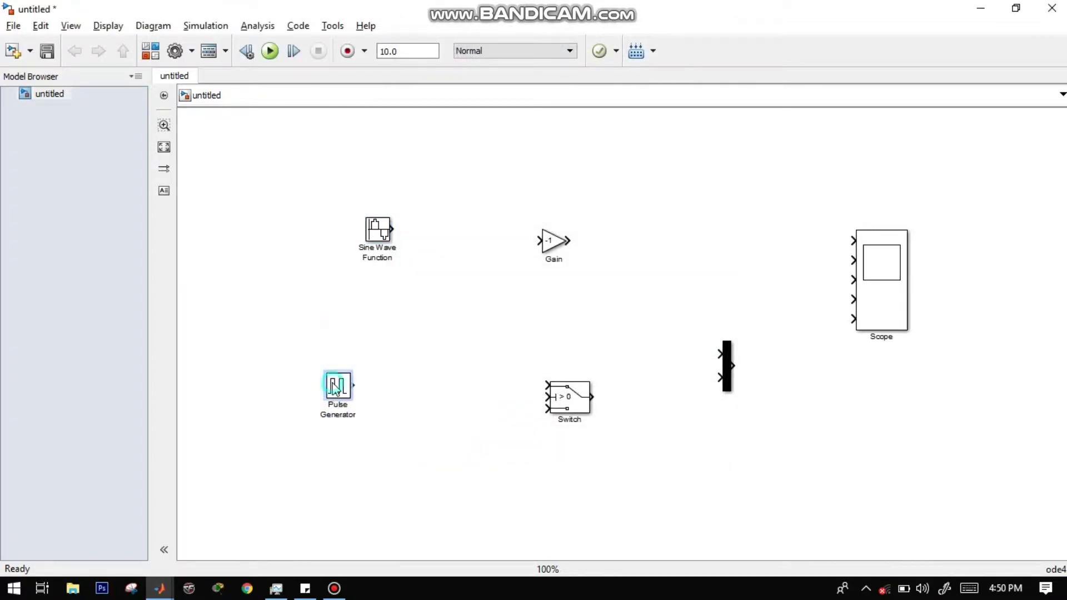
Set the Pulse Generator's period to 2 and pulse width to 50.
double_click(337, 387)
left_click_drag(688, 329, 688, 405)
double_click(488, 435)
type("2")
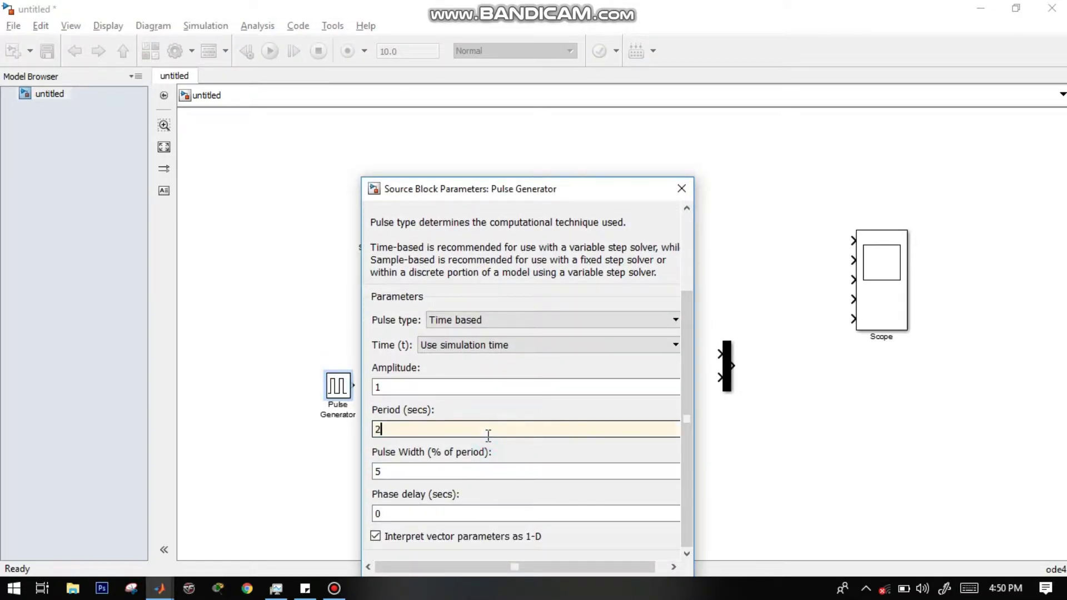
double_click(465, 477)
type("5")
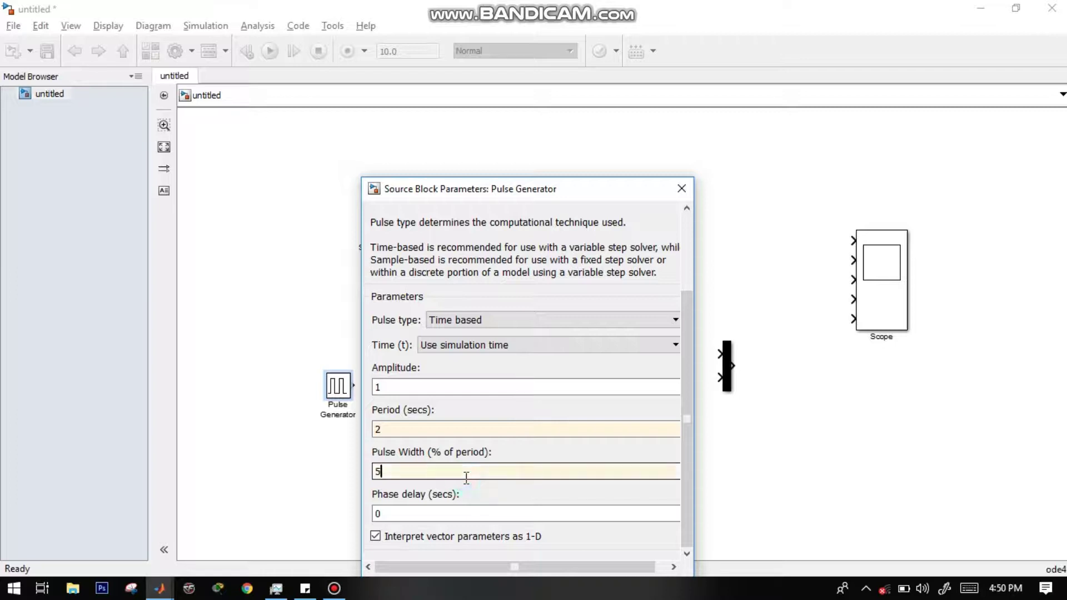
type("0")
left_click_drag(589, 191, 579, 86)
left_click(661, 485)
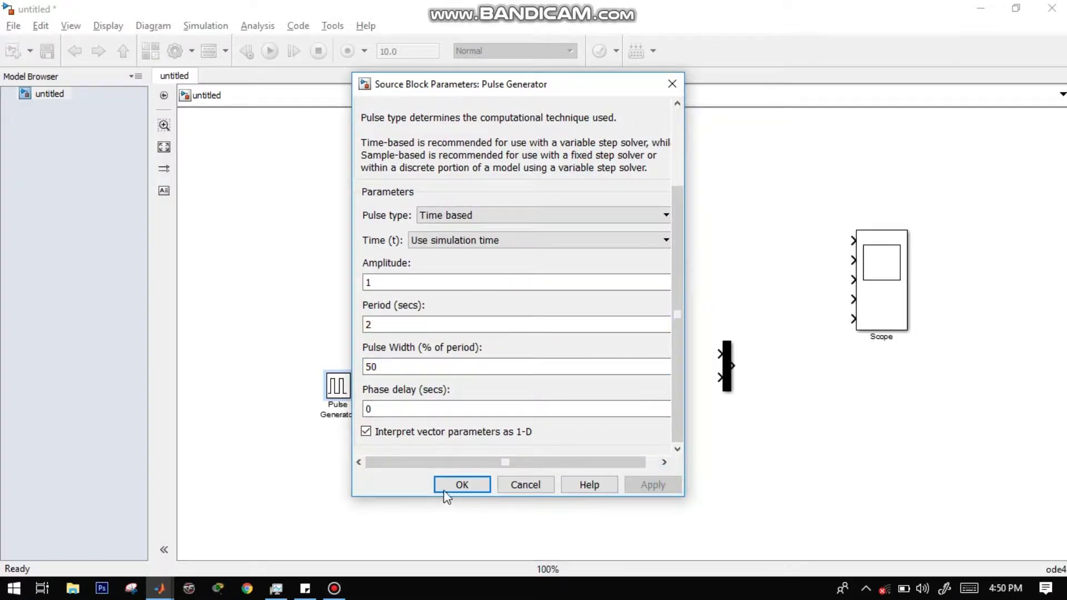
left_click(445, 488)
Select the Sine Wave Function block.
left_click(430, 226)
left_click(387, 237)
left_click(394, 227)
left_click(386, 239)
Wire Sine Wave into Gain, Gain into Switch input 3, and Pulse into Switch input 2.
left_click_drag(395, 228, 672, 252)
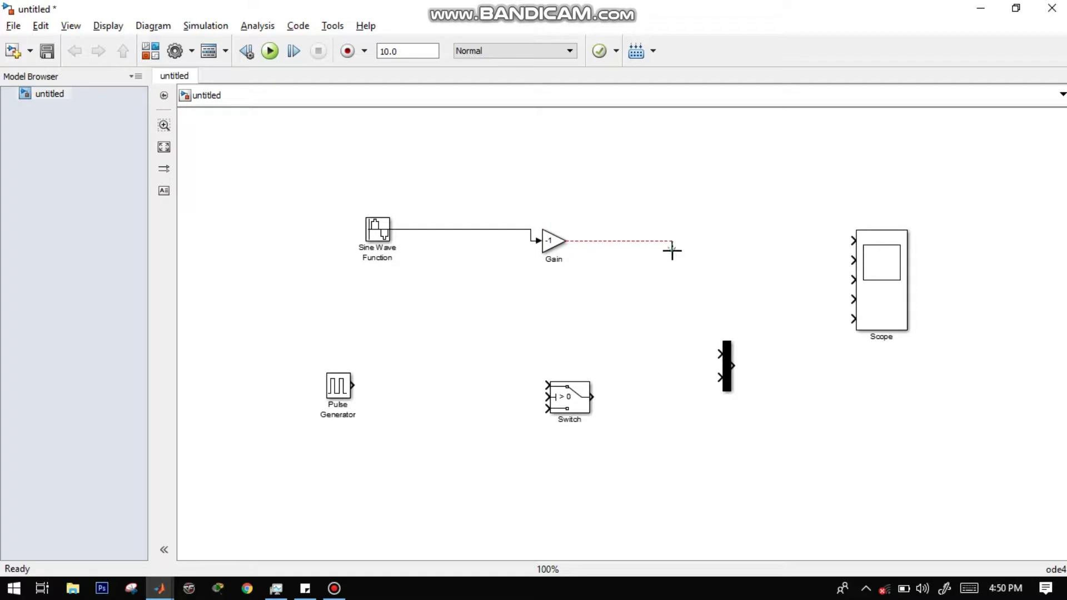
mouse_move(675, 251)
left_mouse_down()
mouse_move(686, 362)
mouse_move(570, 362)
mouse_move(567, 241)
mouse_move(523, 241)
mouse_move(550, 417)
mouse_move(525, 242)
mouse_move(528, 389)
mouse_move(547, 409)
mouse_move(594, 406)
left_mouse_up()
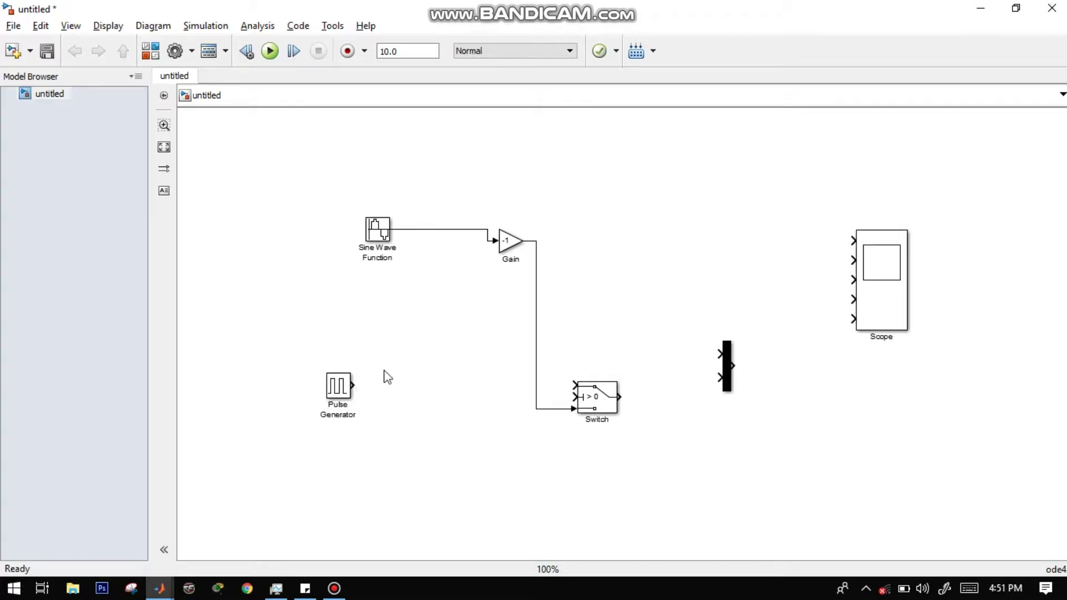
left_click_drag(356, 384, 573, 398)
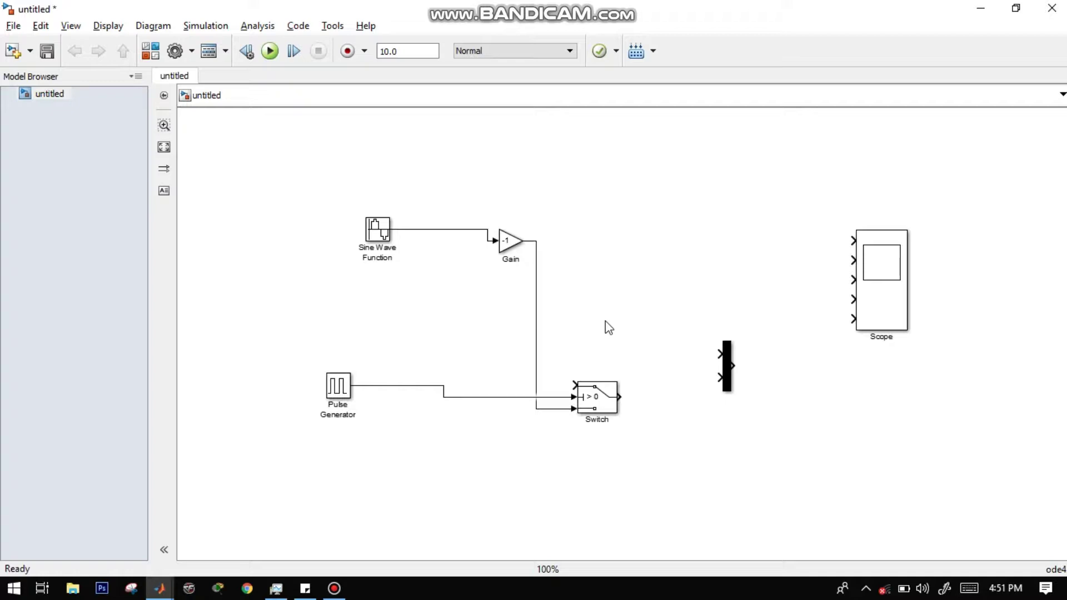
Branch the sine signal into Switch input 1 and Scope input 1.
left_click_drag(575, 385, 423, 233)
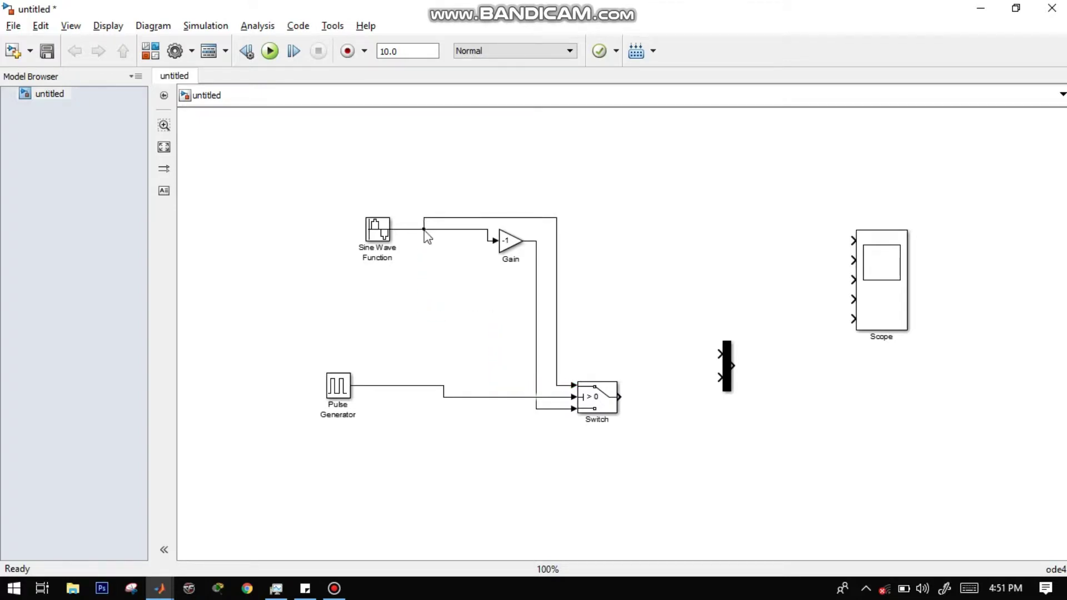
left_click_drag(557, 262, 426, 285)
left_click(523, 300)
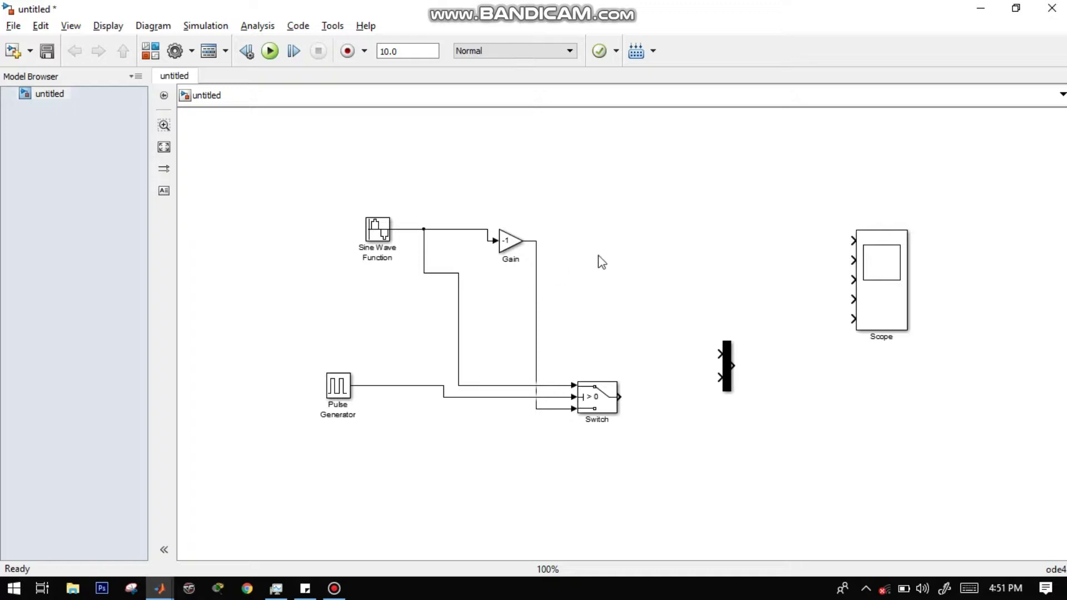
mouse_move(854, 239)
left_mouse_down()
mouse_move(498, 189)
mouse_move(479, 229)
left_mouse_up()
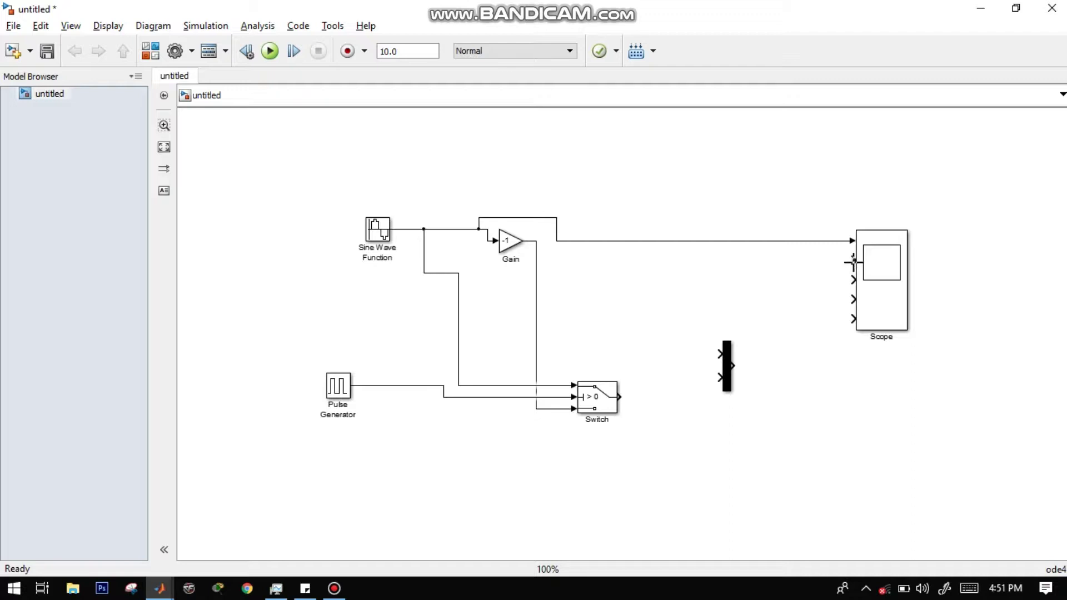
Connect the Gain, Pulse and Switch outputs to Scope inputs 2, 3 and 4.
left_click_drag(851, 254, 538, 262)
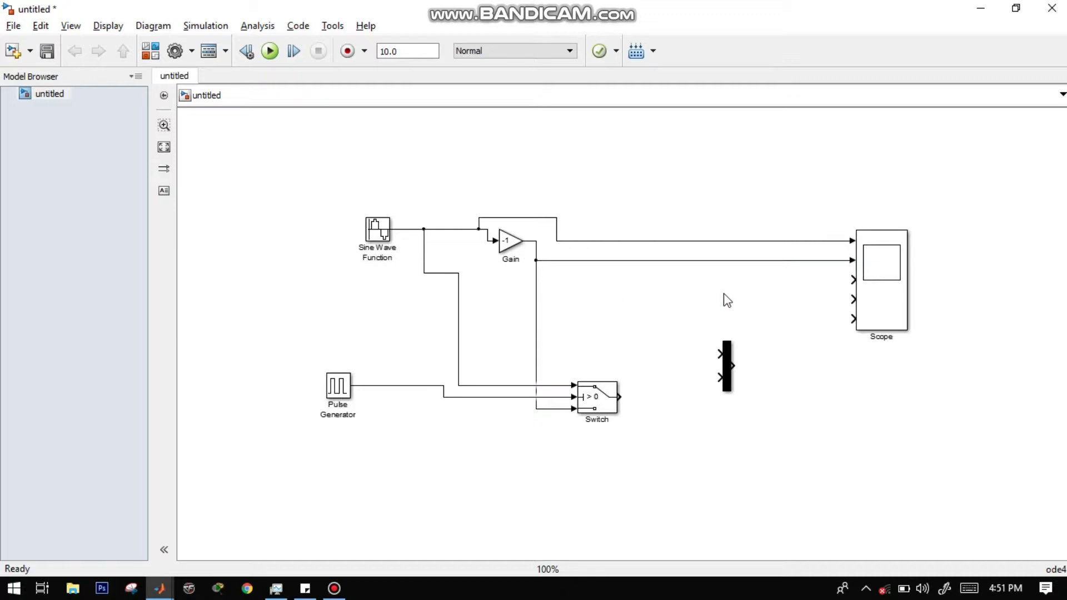
left_click_drag(851, 280, 484, 398)
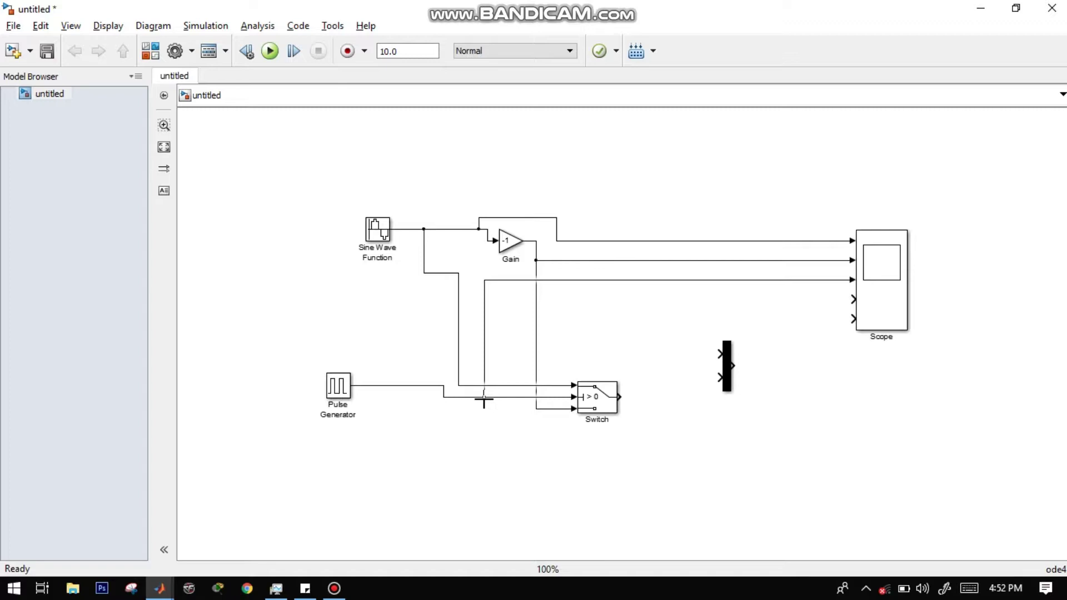
left_click_drag(484, 399, 483, 399)
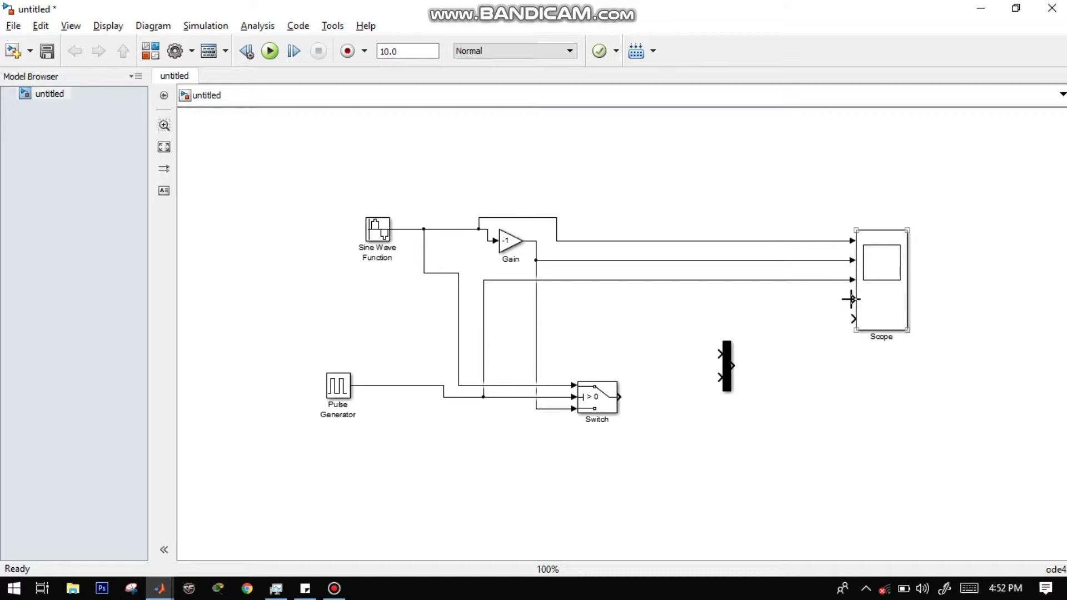
left_click_drag(851, 299, 622, 397)
Feed the pulse and Switch output into the Mux, and the Mux into Scope input 5.
left_click_drag(732, 366, 848, 319)
mouse_move(715, 353)
left_mouse_down()
mouse_move(686, 291)
mouse_move(702, 280)
left_mouse_up()
left_click(720, 379)
left_click_drag(719, 379, 679, 300)
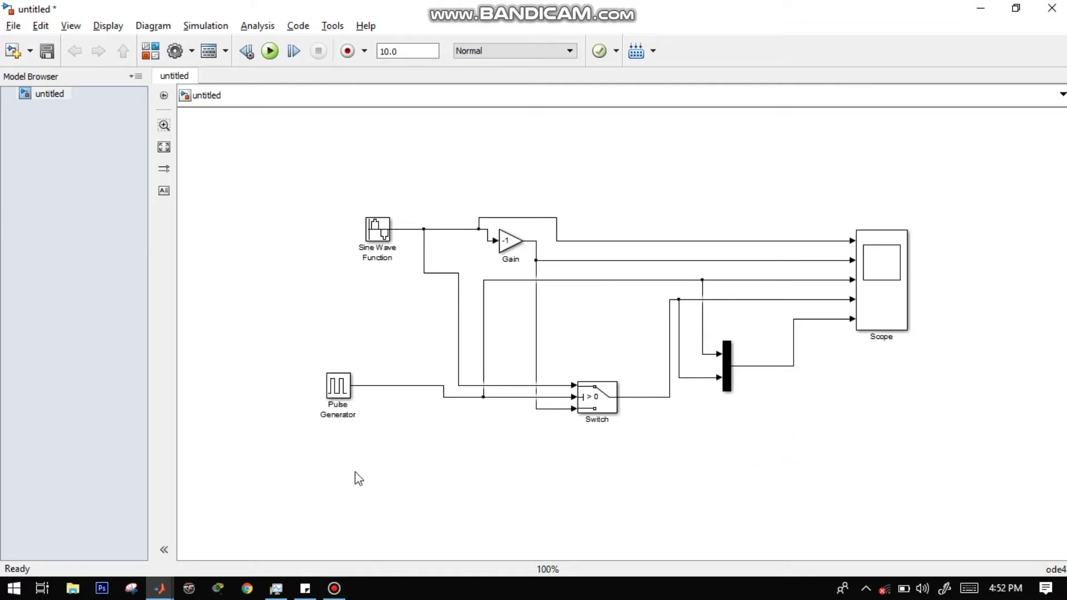
left_click(339, 591)
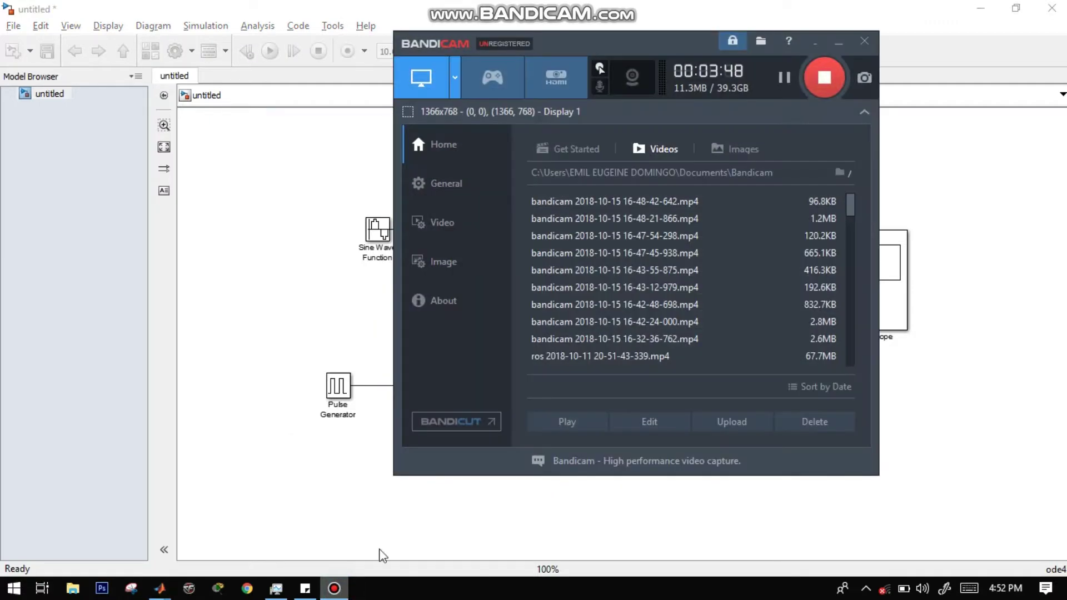
left_click(839, 44)
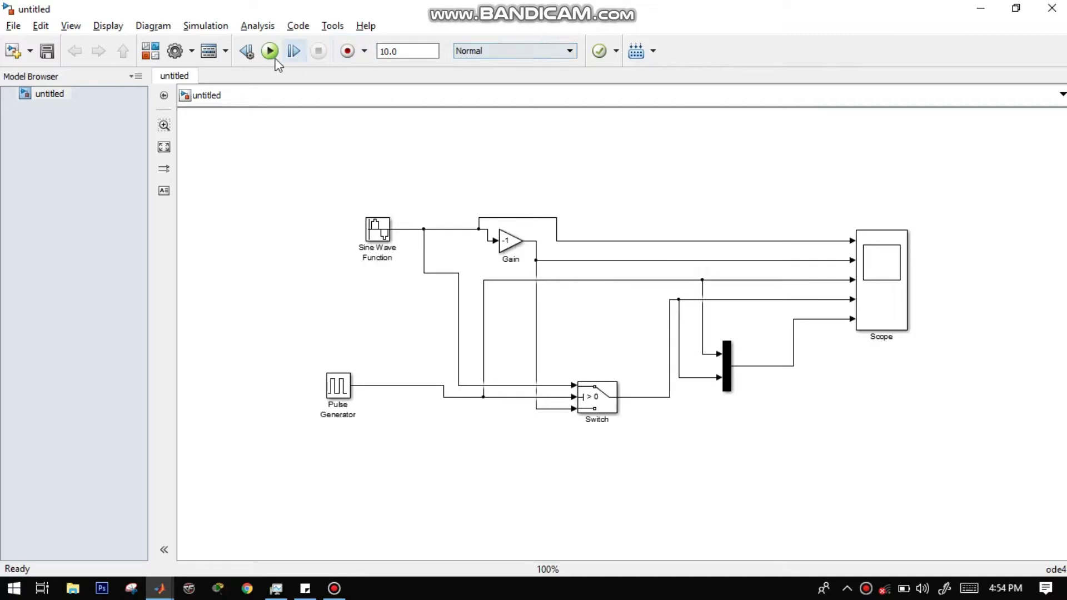
Run the simulation, then open the Scope full-screen and autoscale its five plots.
left_click(270, 51)
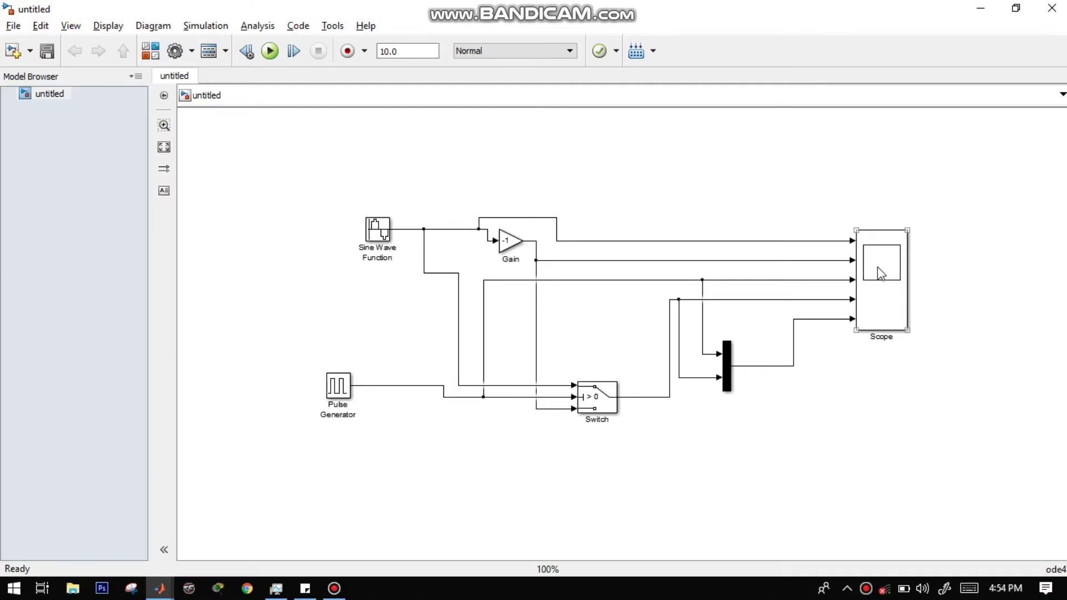
left_click(877, 268)
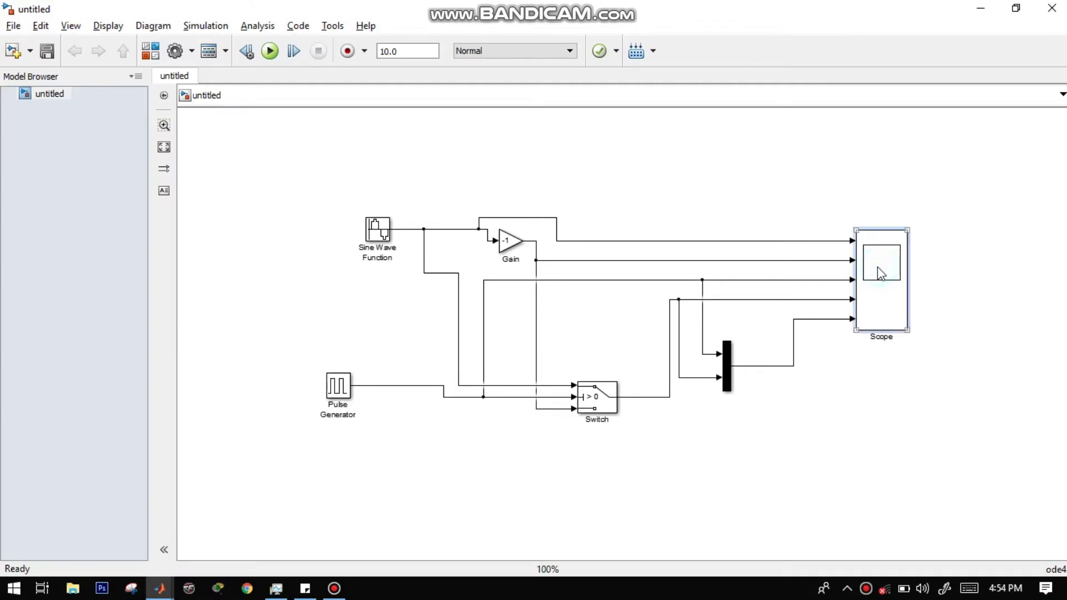
double_click(881, 273)
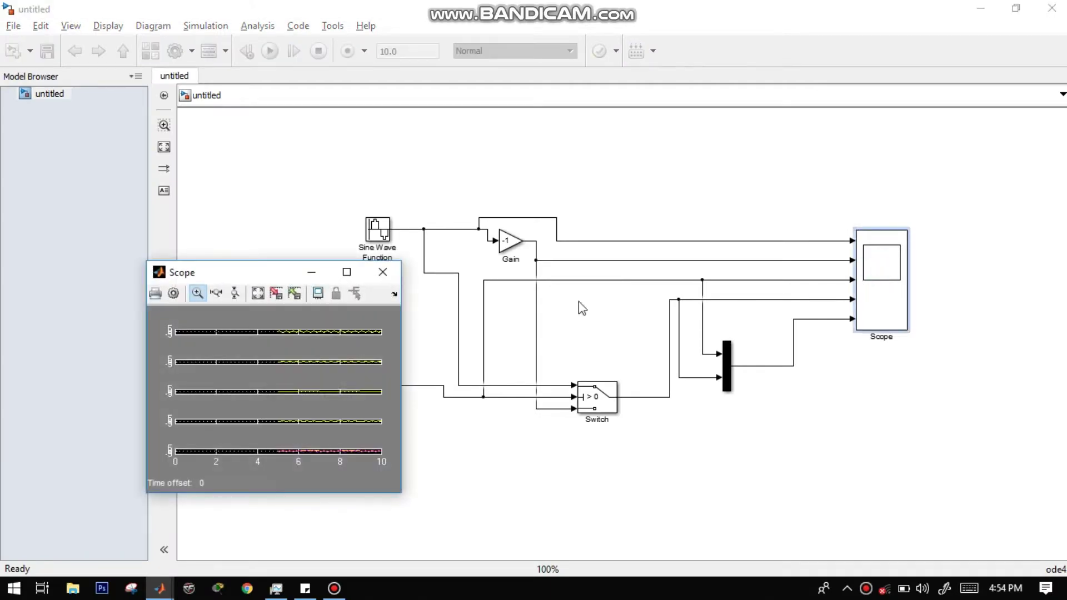
left_click(343, 279)
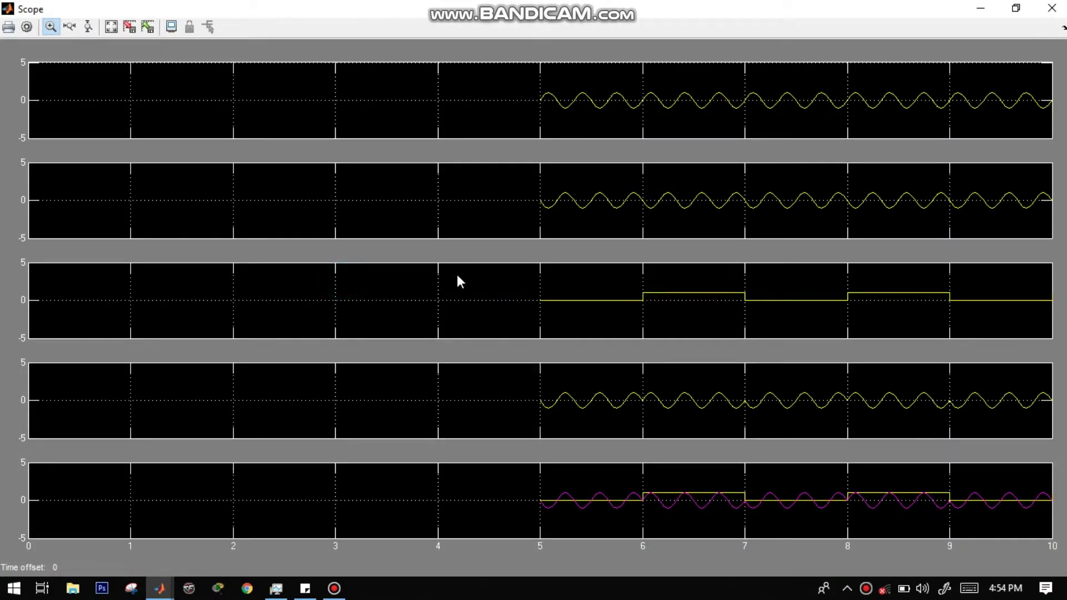
left_click(111, 32)
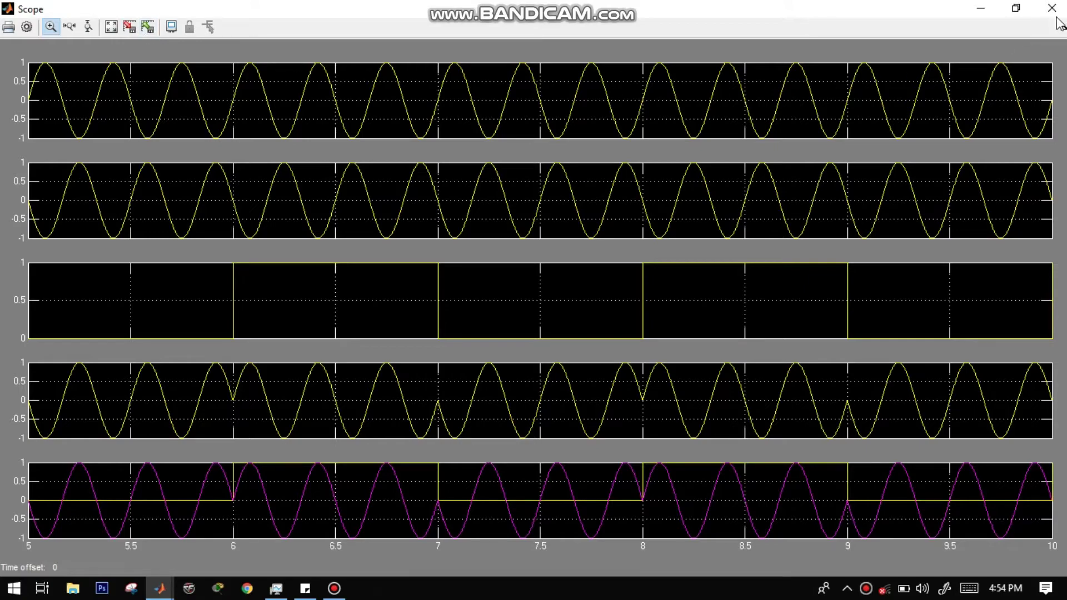
left_click(334, 589)
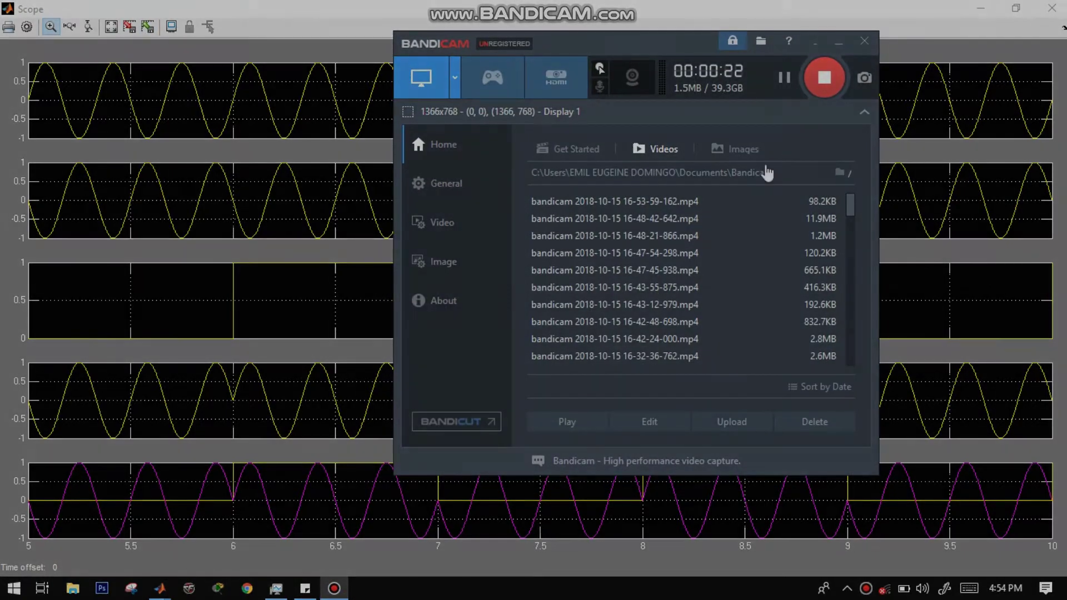